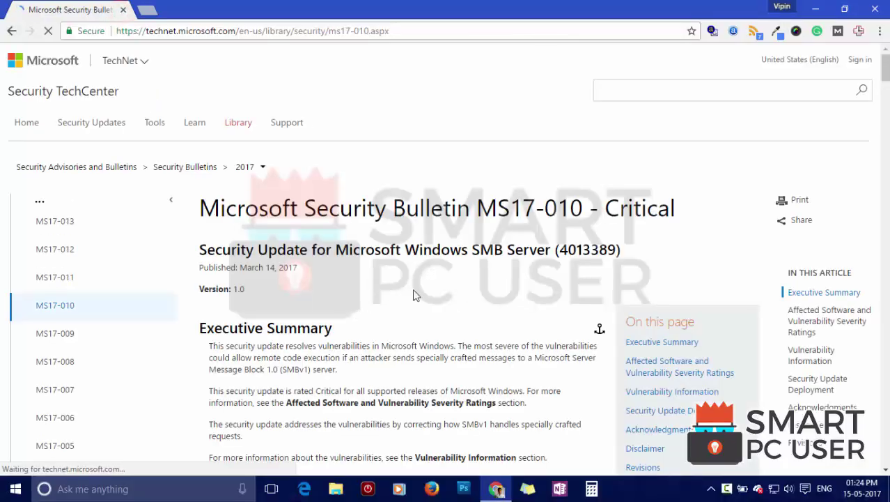
- Follow the bulletin's 'Windows 10 for 32-bit Systems' link to the KB4012606 Update Catalog listing
scroll(413, 295, down, 2)
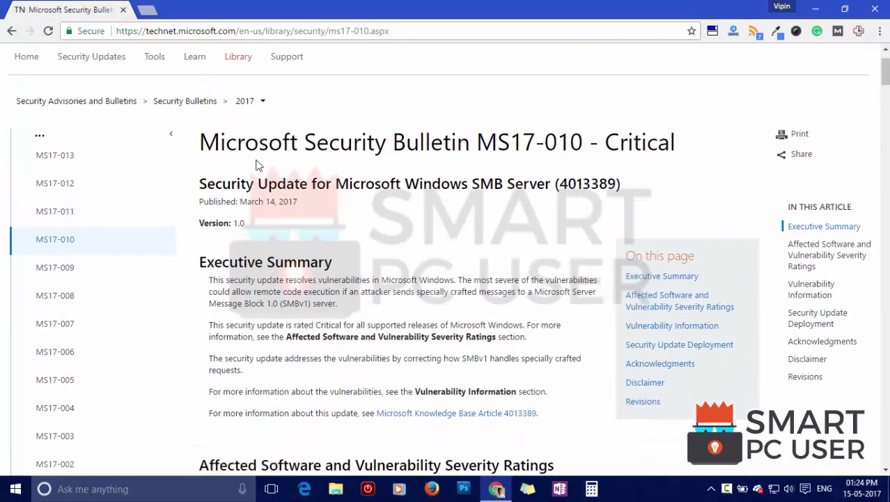
scroll(411, 178, down, 3)
scroll(453, 176, down, 2)
scroll(486, 174, down, 5)
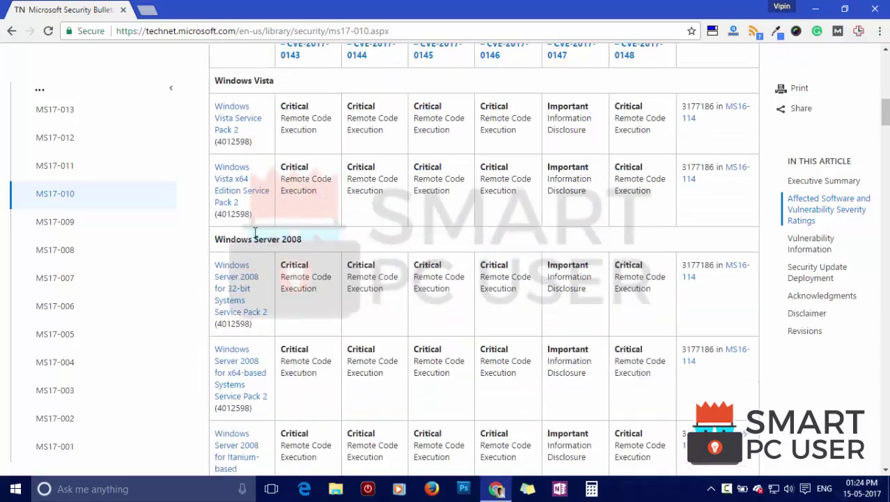
scroll(272, 129, up, 2)
scroll(239, 144, down, 2)
scroll(258, 282, down, 3)
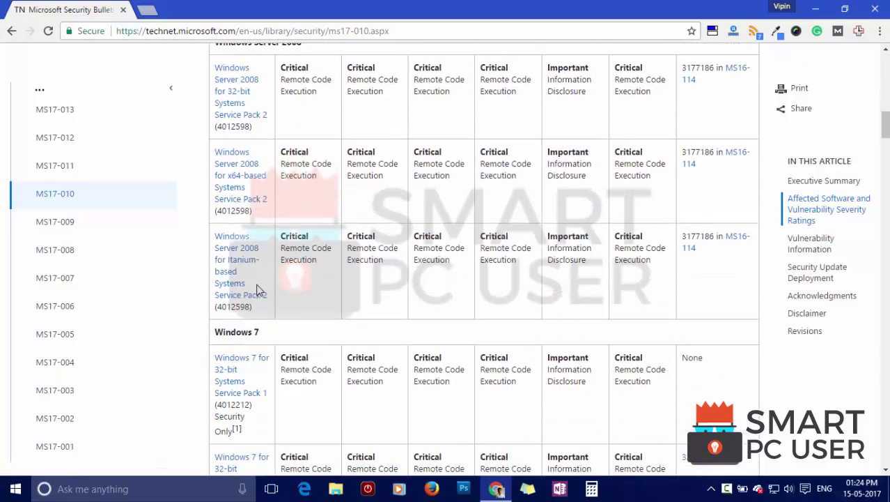
scroll(257, 289, down, 4)
scroll(257, 289, down, 2)
scroll(258, 290, down, 4)
scroll(257, 289, down, 2)
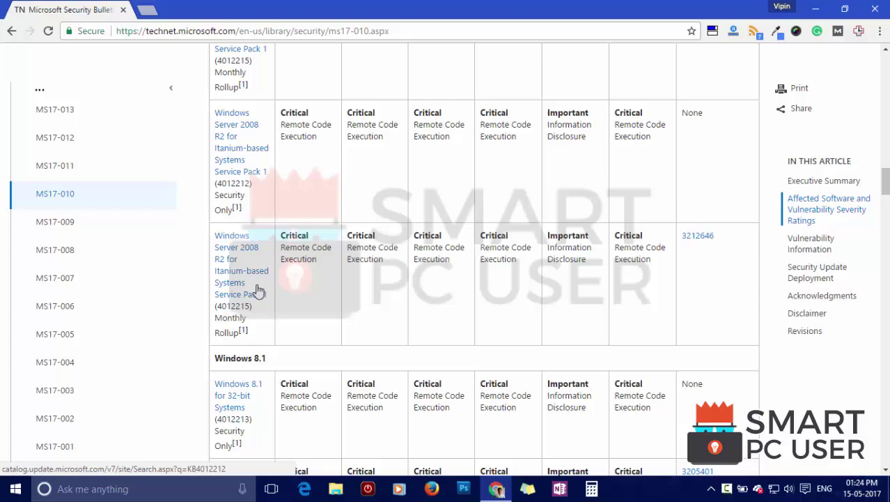
scroll(257, 287, down, 8)
scroll(257, 285, down, 2)
scroll(256, 284, down, 3)
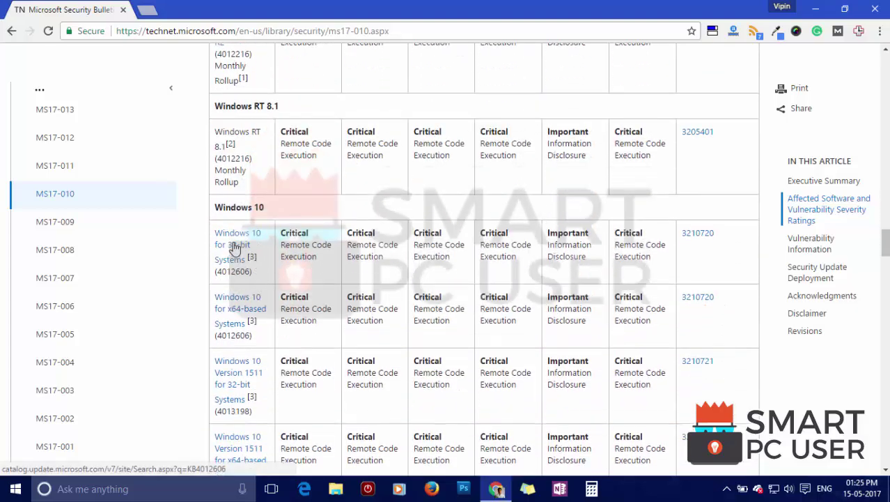
click(235, 248)
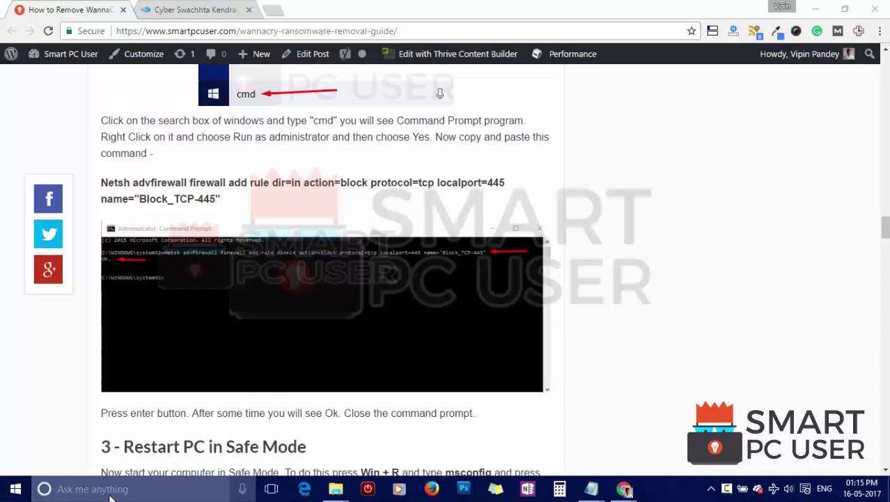
- Search for 'cmd' and launch Command Prompt as administrator
click(104, 492)
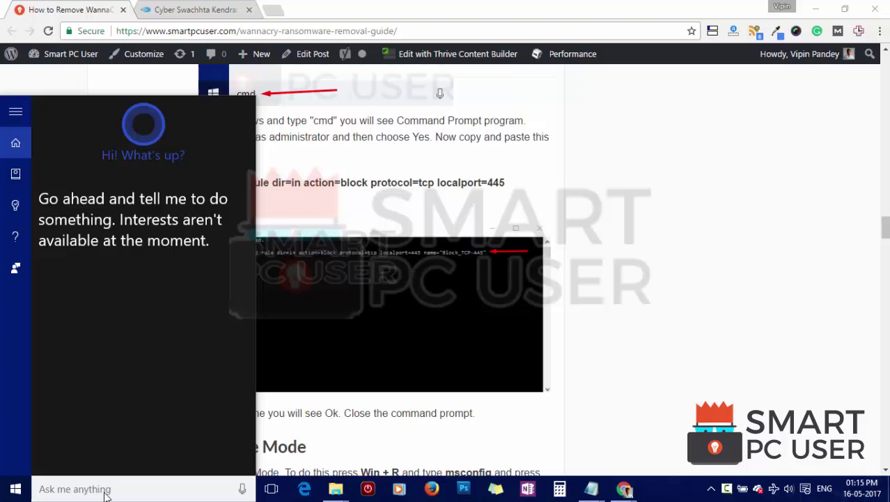
text(cmd)
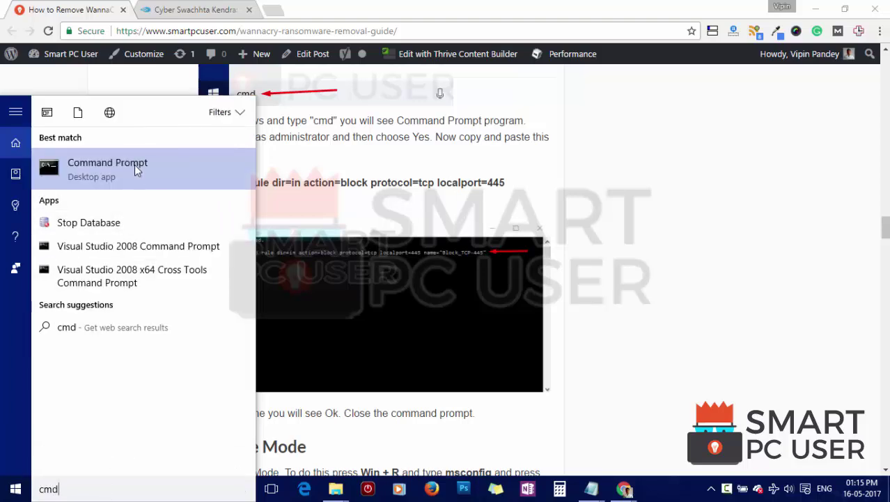
right_click(134, 165)
click(157, 181)
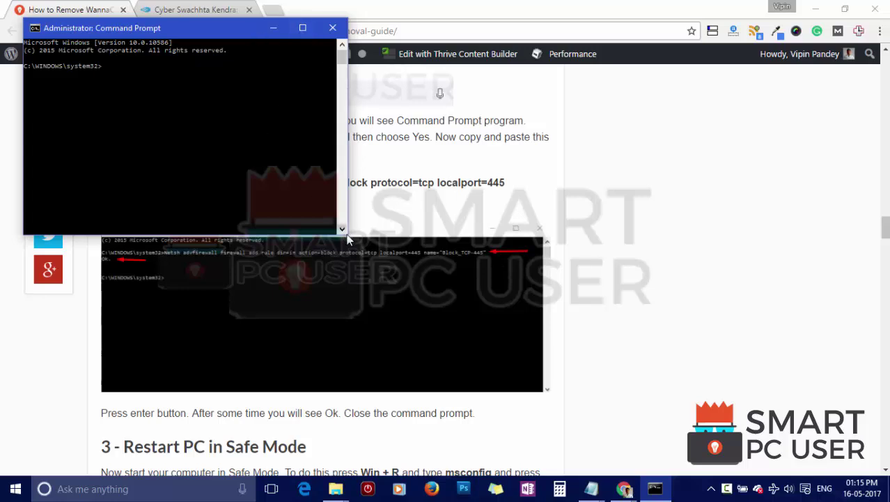
- Paste the guide's netsh command into the console and run it to add rule Block_TCP-445
drag(232, 34, 613, 234)
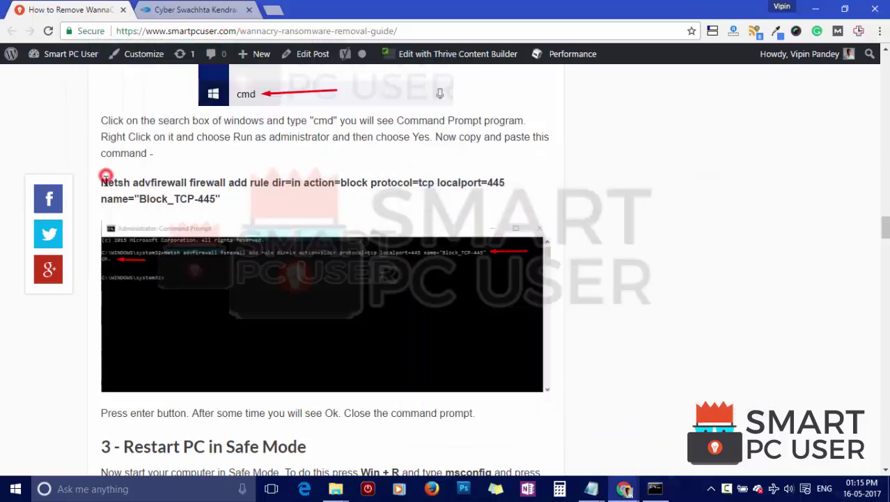
drag(102, 180, 220, 197)
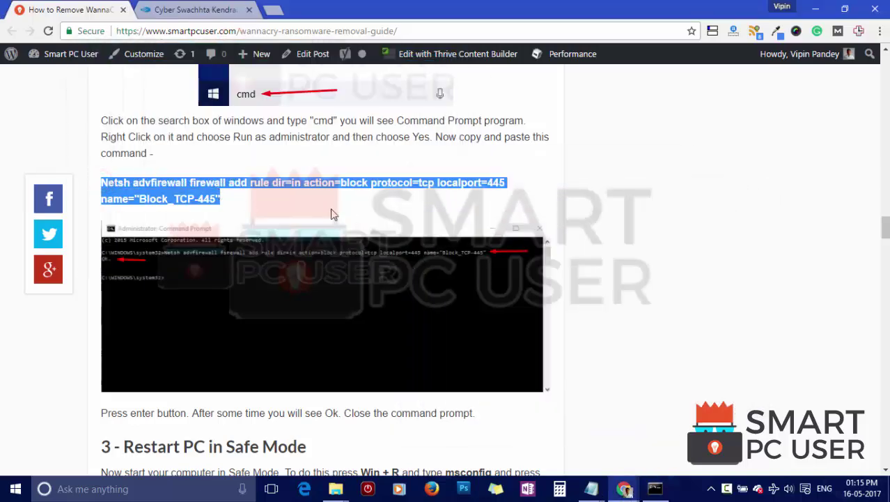
key(alt+Tab)
right_click(512, 266)
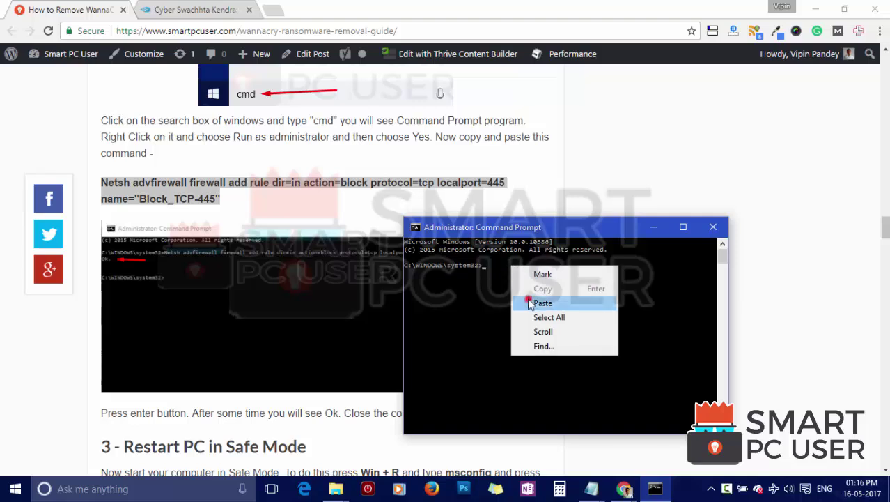
click(530, 302)
drag(533, 228, 425, 152)
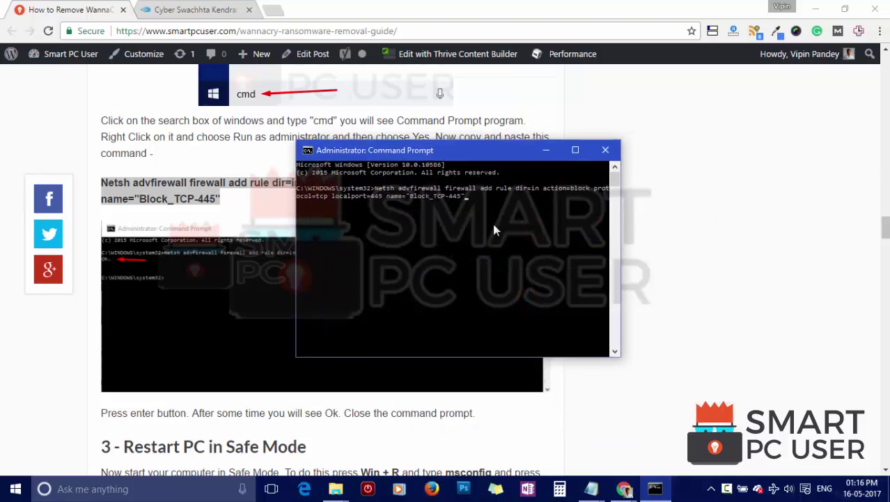
click(576, 150)
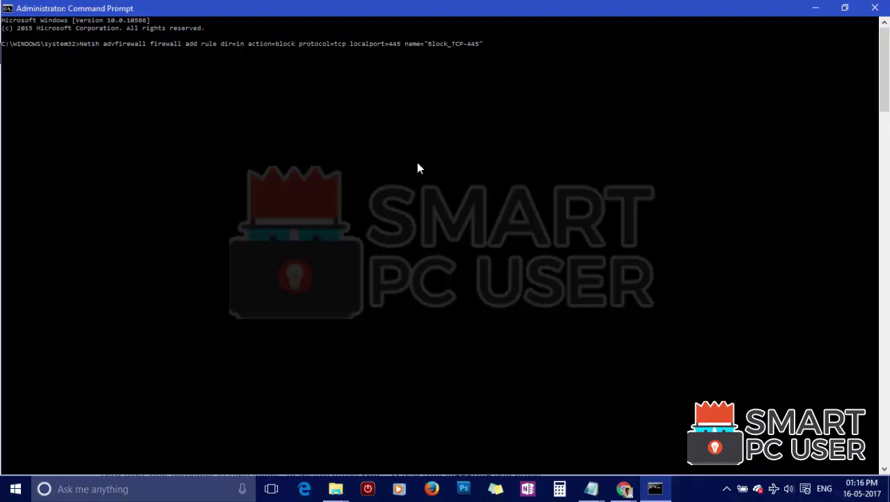
key(Return)
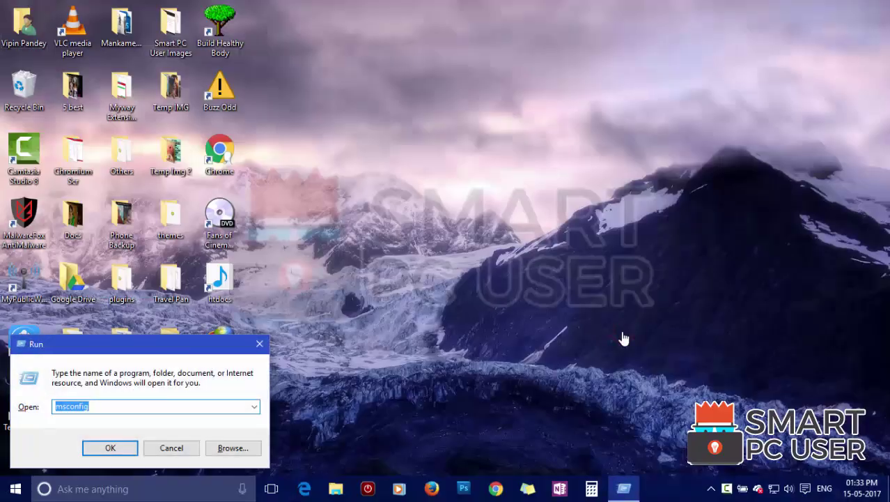
- Run msconfig and enable Safe boot (Minimal) on the Boot tab, confirming with OK
text(msconfi)
key(Return)
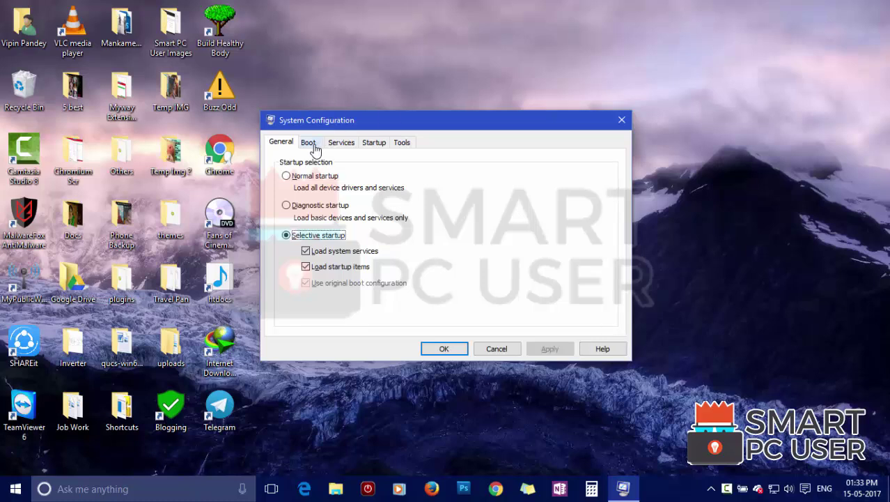
click(308, 143)
click(289, 267)
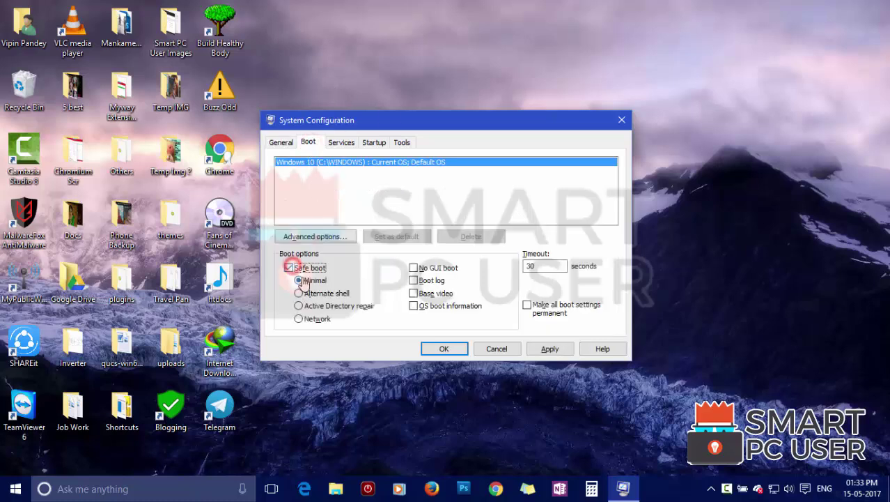
click(456, 353)
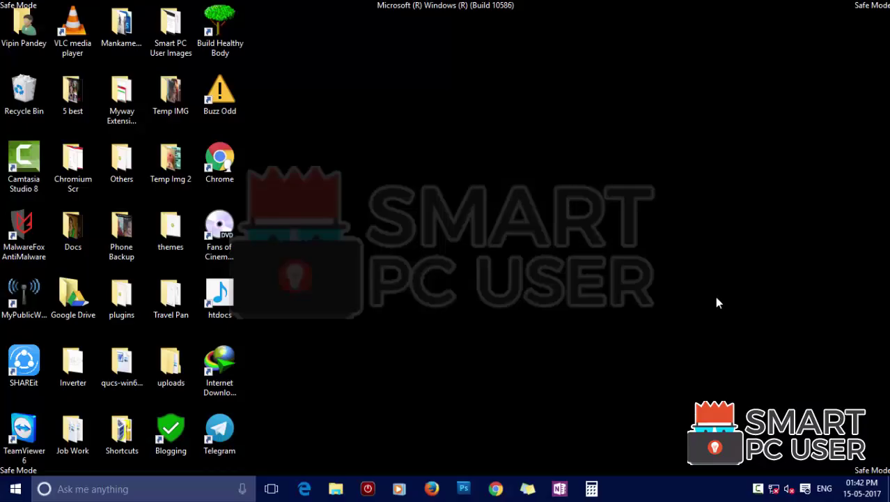
- Run msconfig in Safe Mode and open Task Manager from its Startup tab
key(super+r)
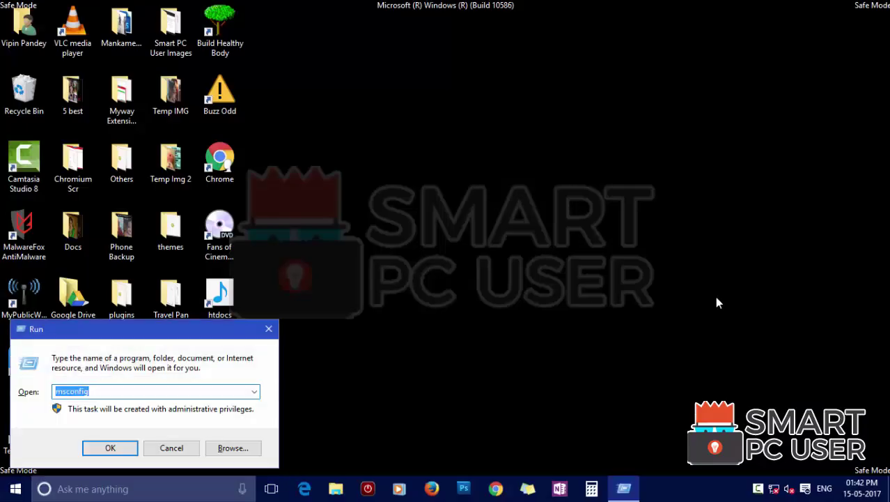
key(Return)
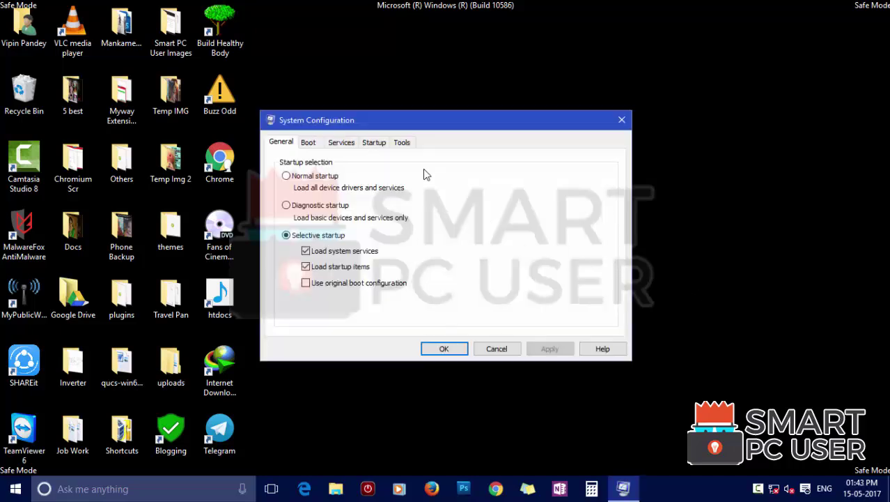
click(376, 142)
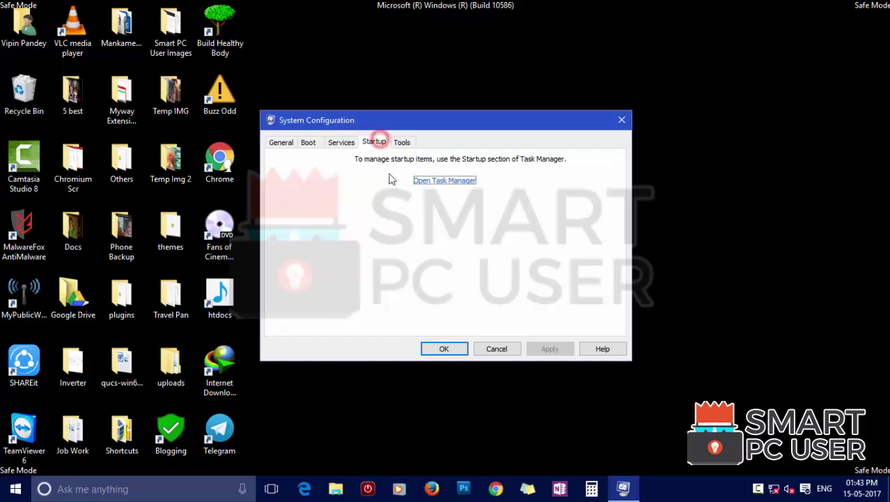
click(443, 181)
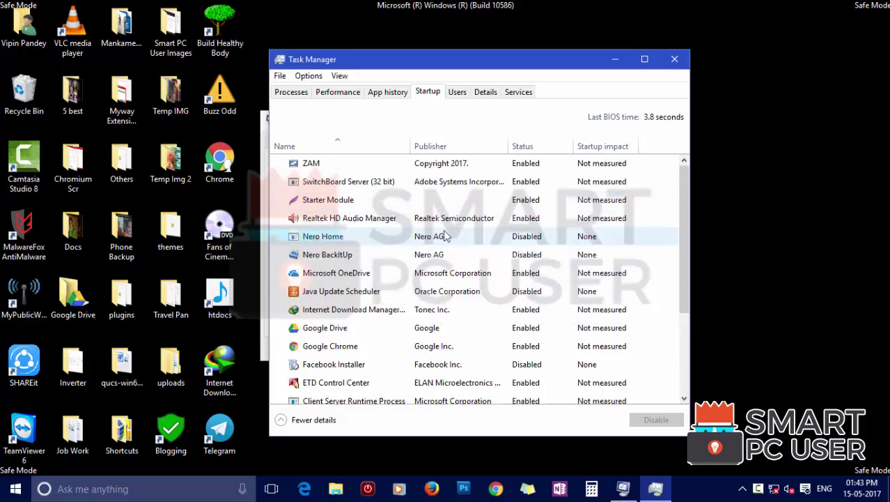
- Scroll through Task Manager's startup programs list to the end
scroll(368, 278, down, 2)
scroll(368, 278, down, 2)
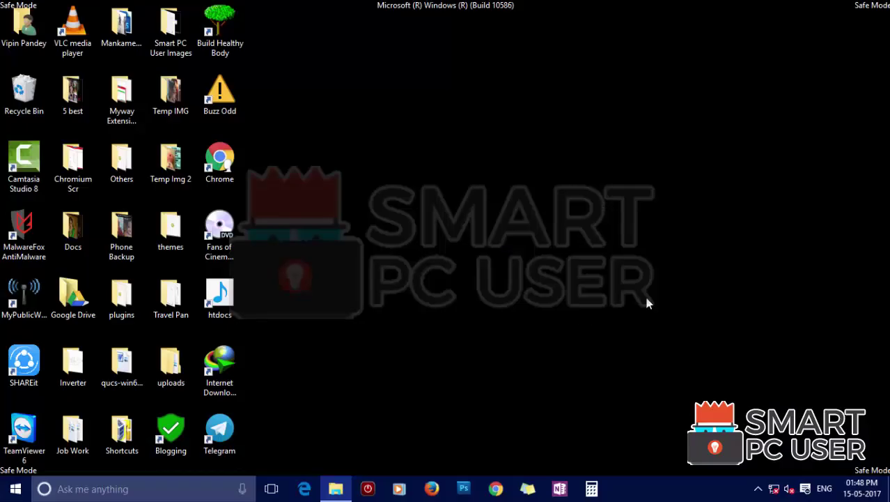
- Browse from This PC through C: and Windows into the System32 folder
double_click(33, 32)
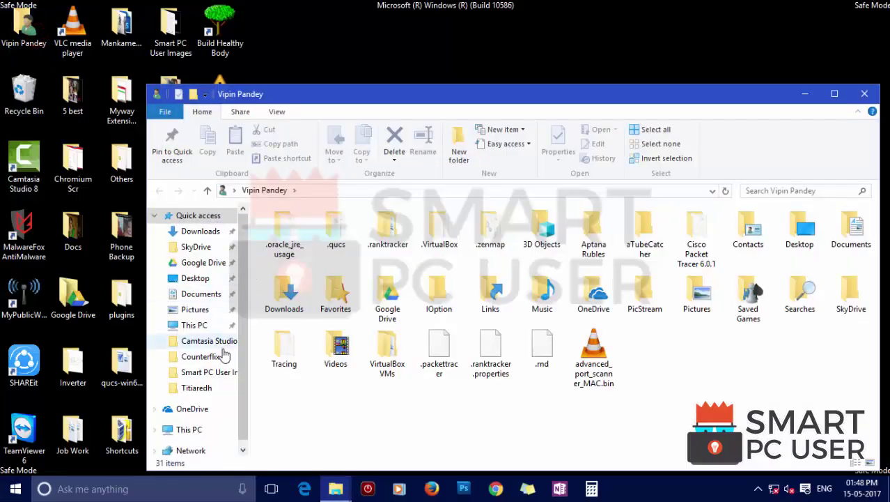
click(189, 429)
double_click(314, 333)
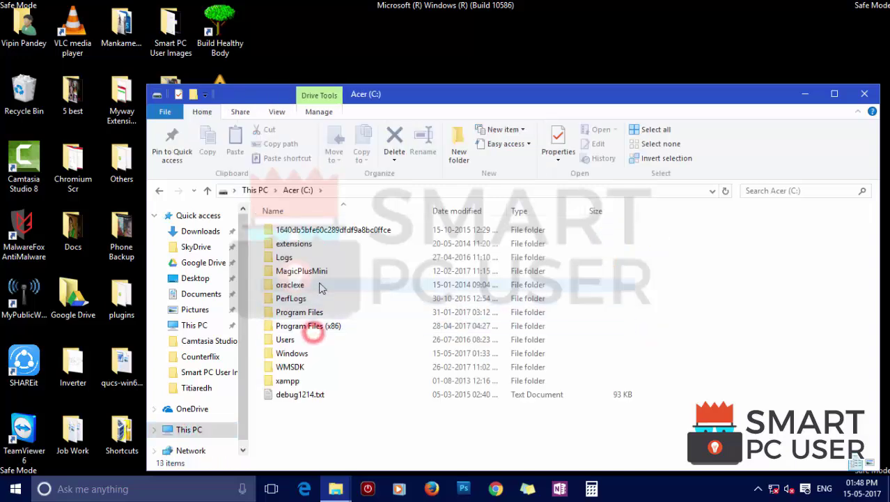
double_click(306, 352)
scroll(324, 352, down, 5)
scroll(331, 352, down, 5)
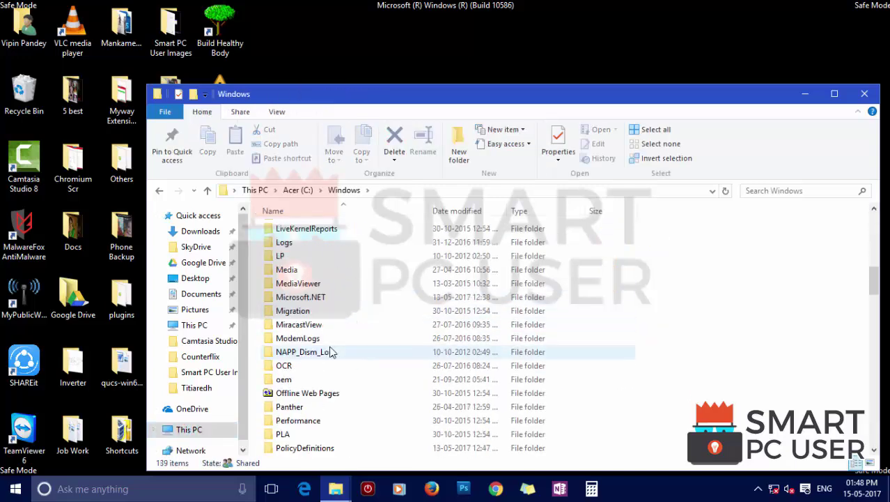
click(332, 352)
key(s)
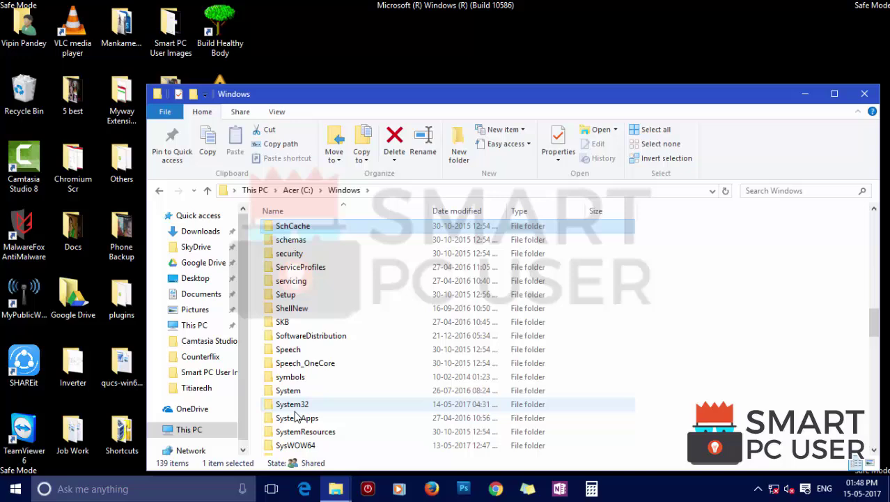
double_click(300, 406)
- Continue into drivers and etc, and open the hosts file
scroll(320, 370, down, 3)
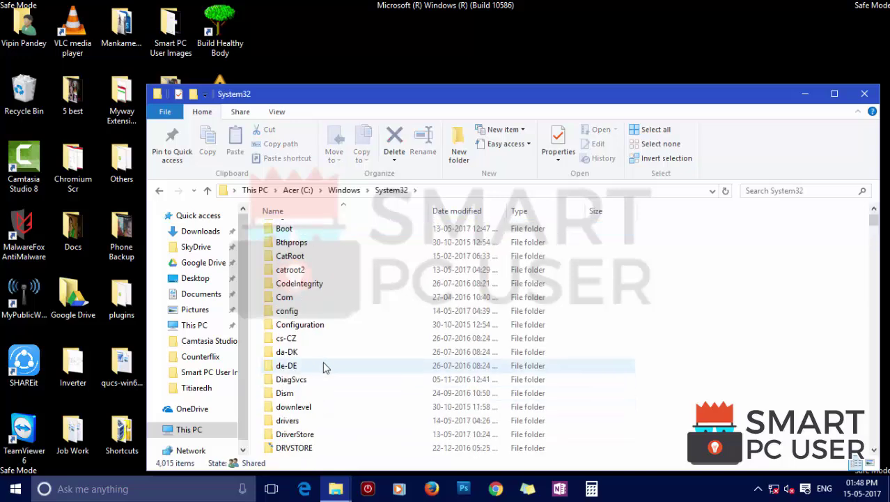
scroll(331, 314, up, 3)
click(334, 284)
key(d)
key(d)
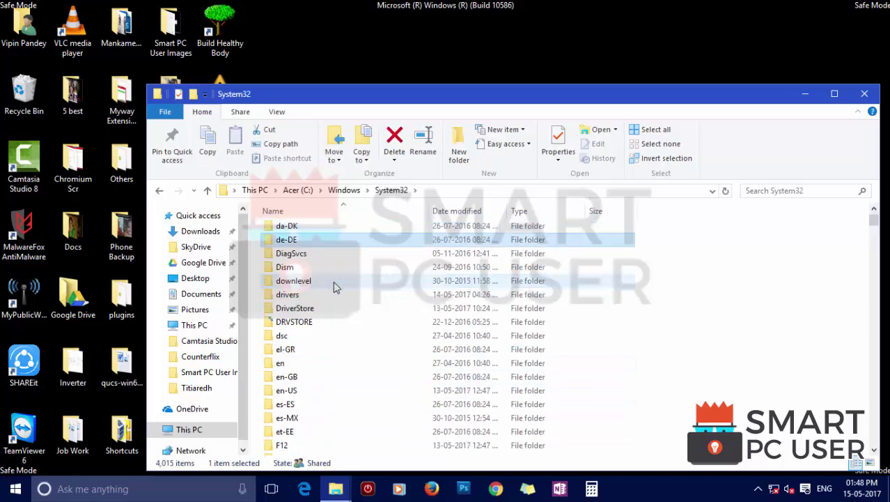
double_click(289, 293)
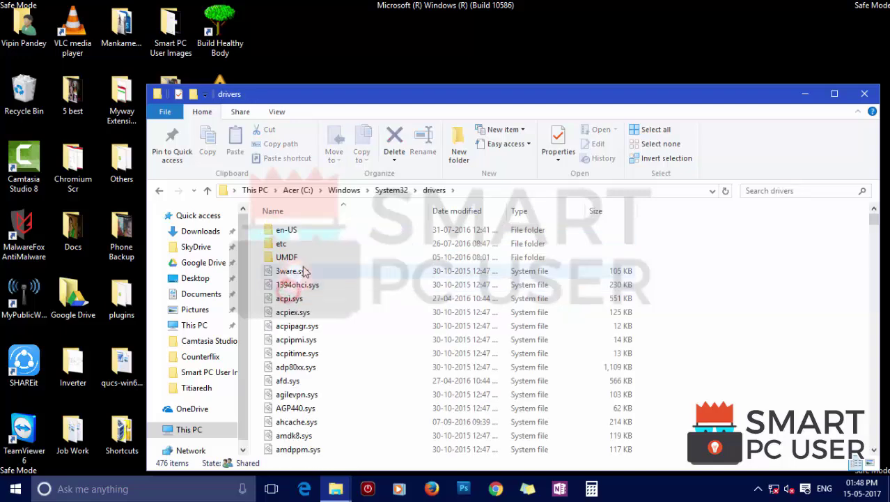
scroll(333, 336, down, 1)
scroll(331, 328, up, 1)
double_click(269, 247)
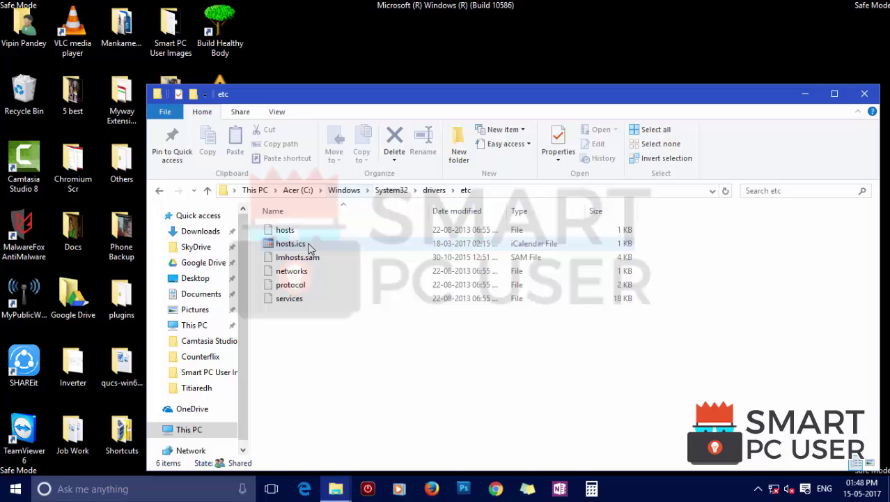
double_click(282, 234)
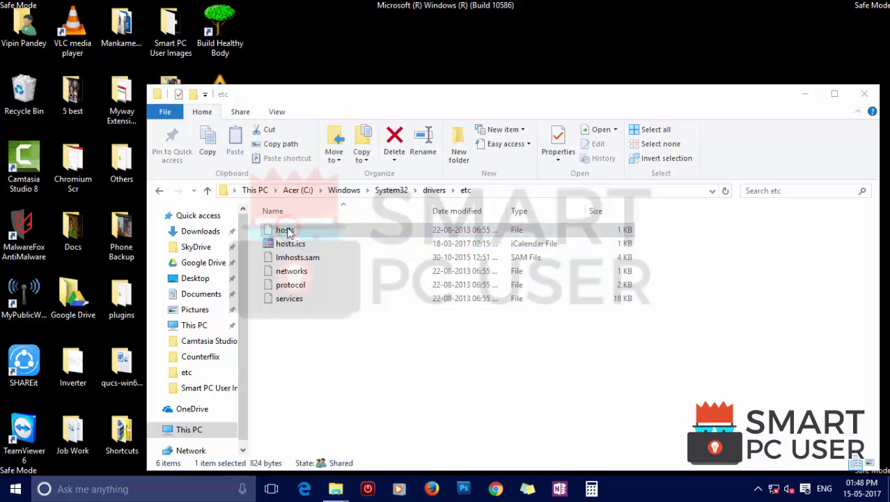
- Open the hosts file in WordPad
scroll(376, 292, down, 3)
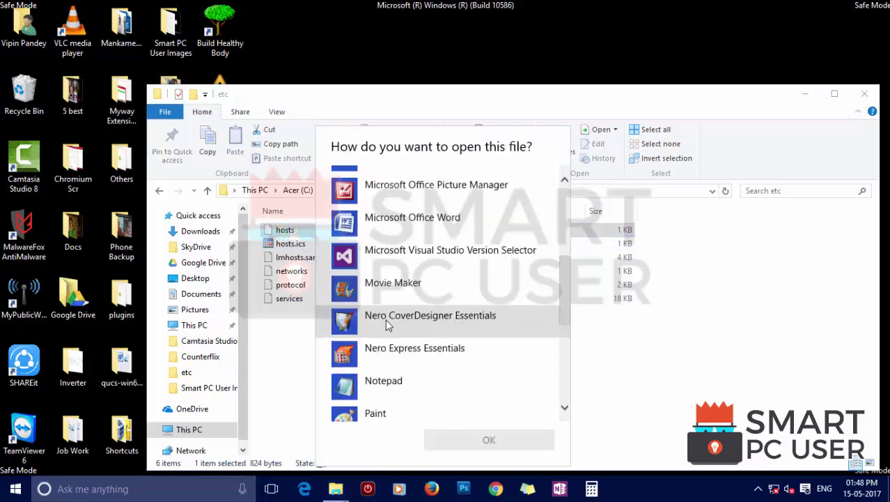
scroll(390, 331, down, 3)
scroll(390, 332, down, 1)
click(394, 373)
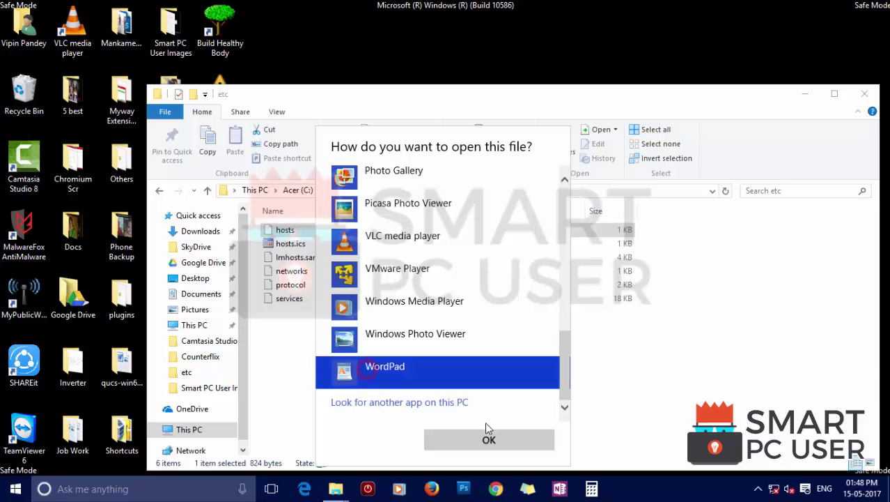
click(489, 440)
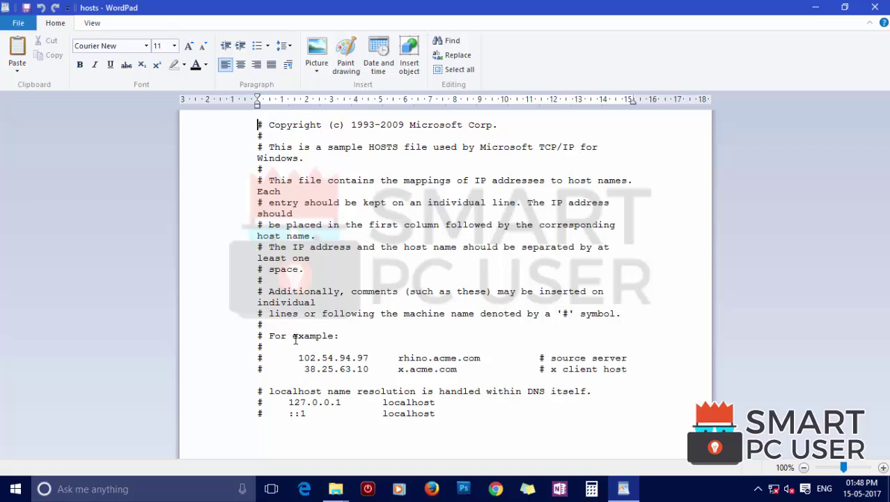
- Highlight the example address lines and localhost entries for review
drag(274, 336, 268, 347)
drag(420, 356, 604, 364)
drag(268, 391, 440, 417)
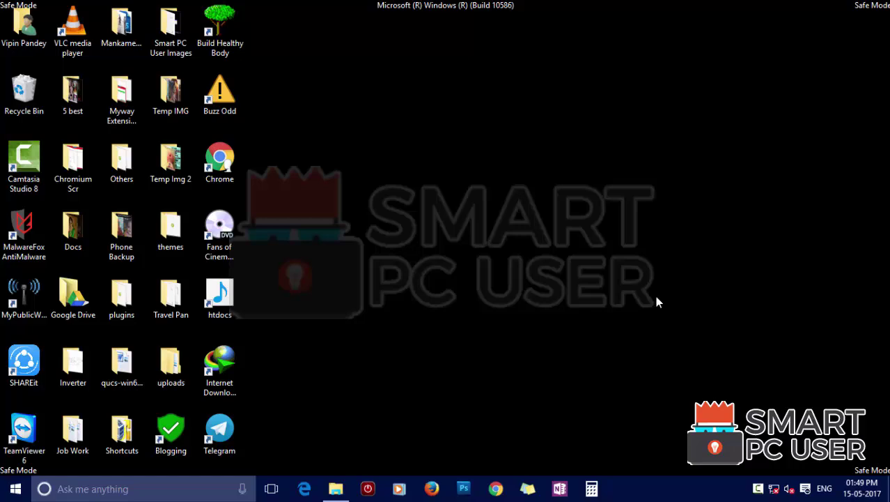
- Run msconfig, untick Safe boot on the Boot tab and confirm with OK
key(super+r)
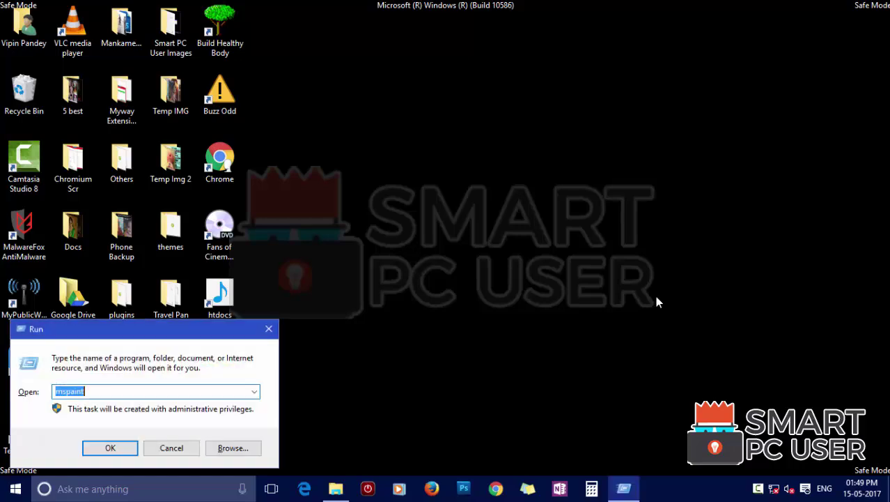
text(msconfig)
key(Return)
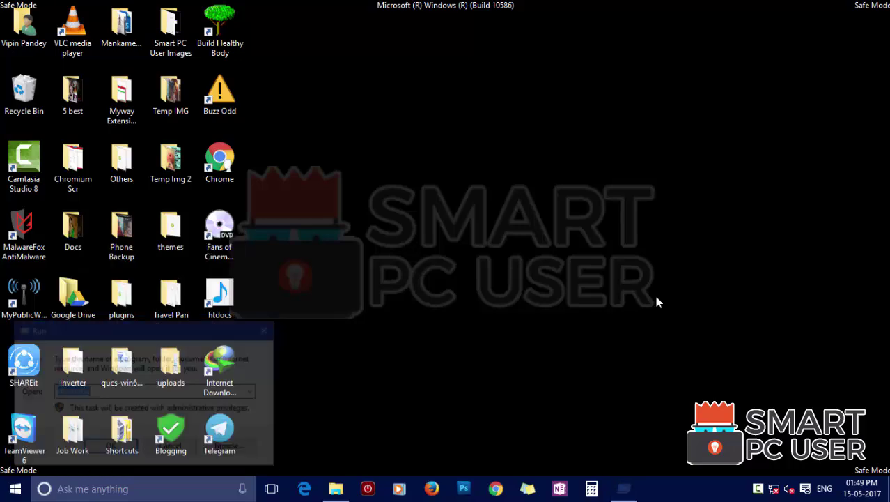
click(308, 143)
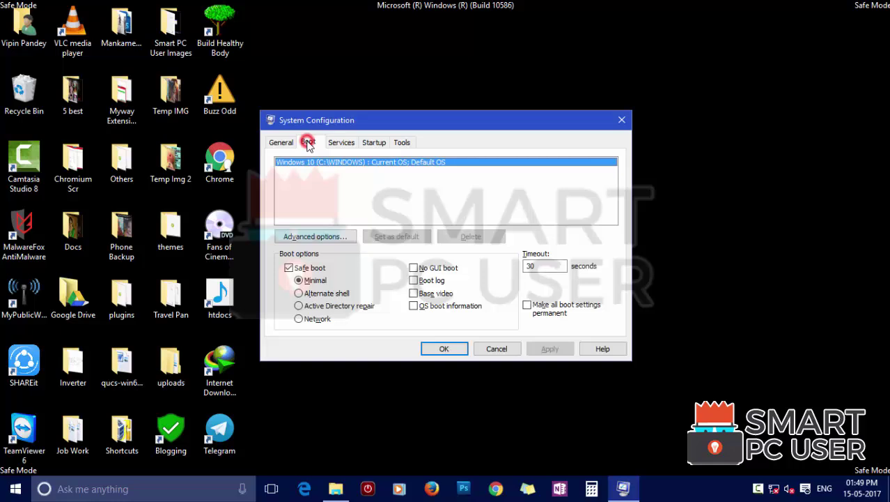
click(290, 267)
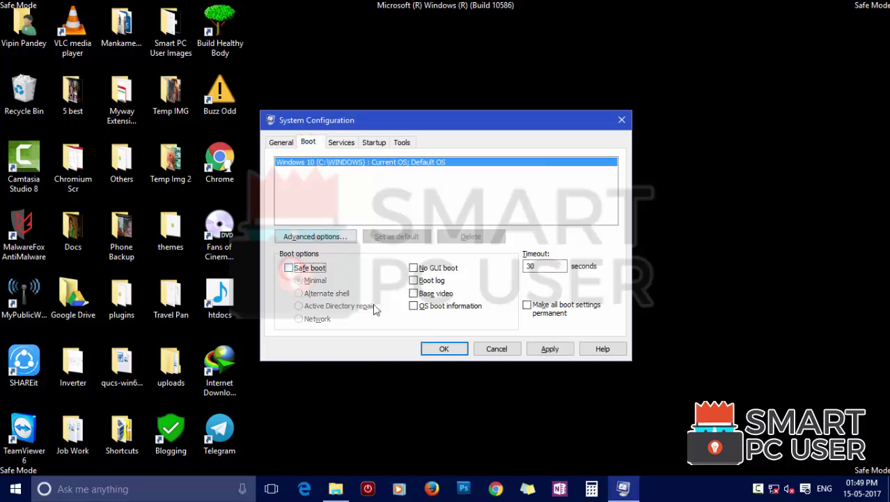
click(434, 349)
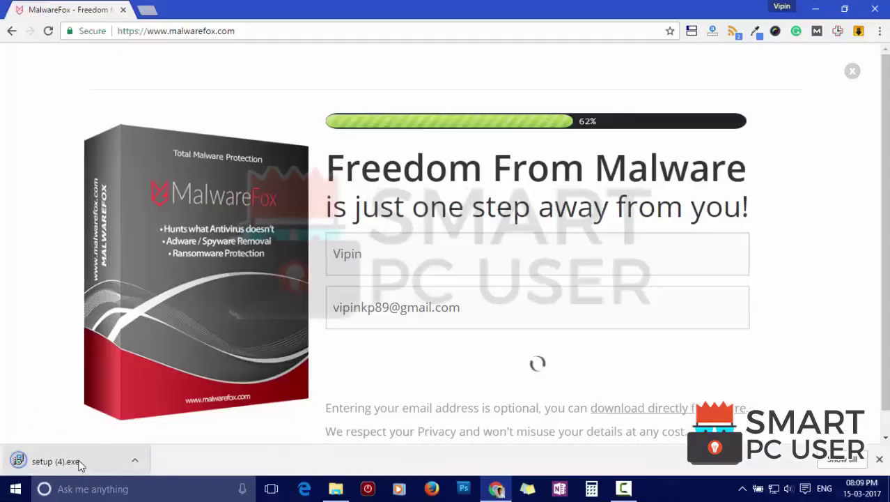
- Run setup (4).exe and install MalwareFox with default language, accepted license and default folder
click(80, 464)
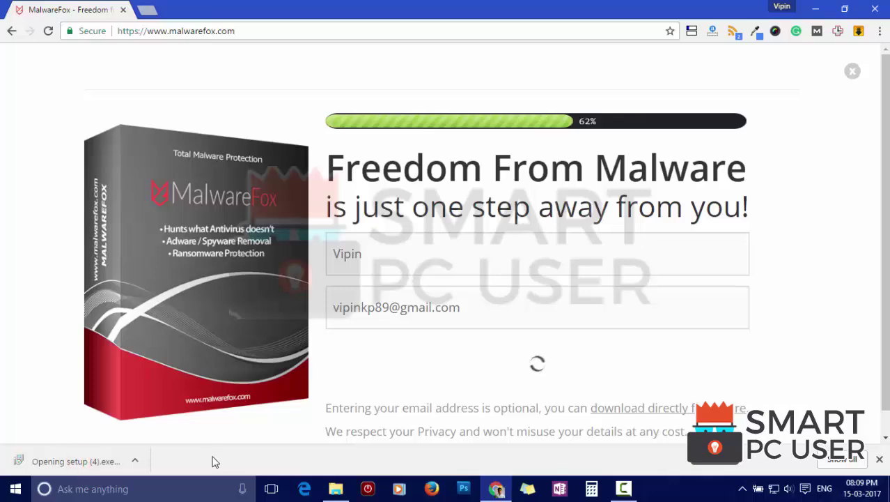
key(Return)
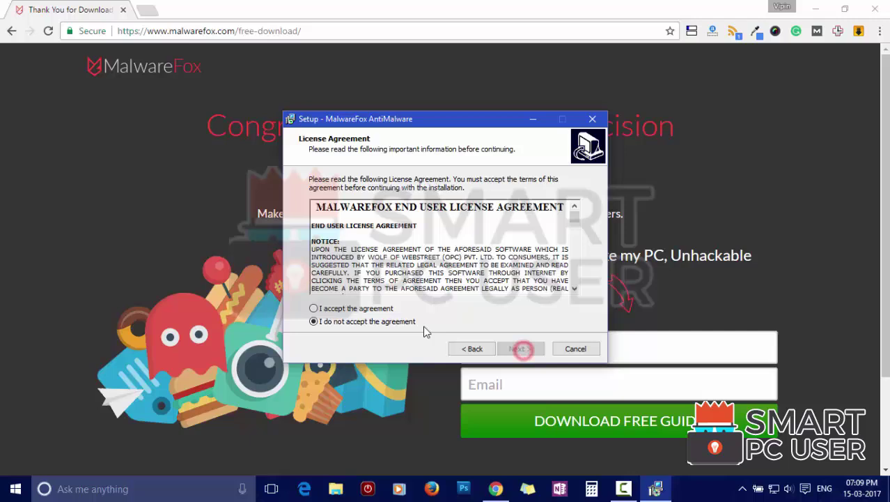
click(354, 308)
click(521, 349)
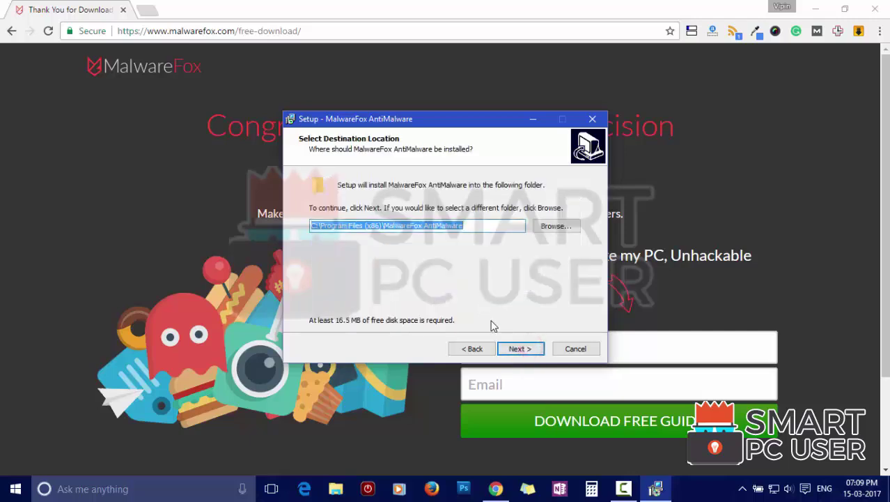
click(521, 348)
click(522, 347)
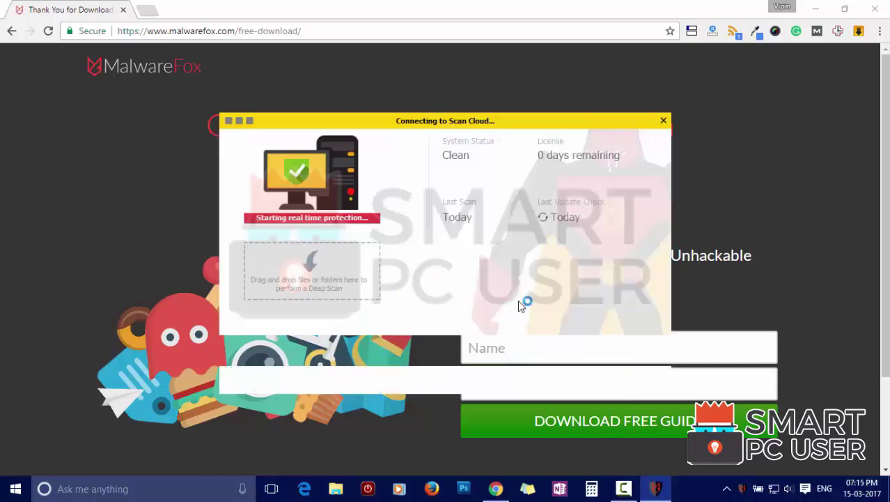
- Install the newer MalwareFox version from Check for Updates, then start a full malware scan
click(467, 120)
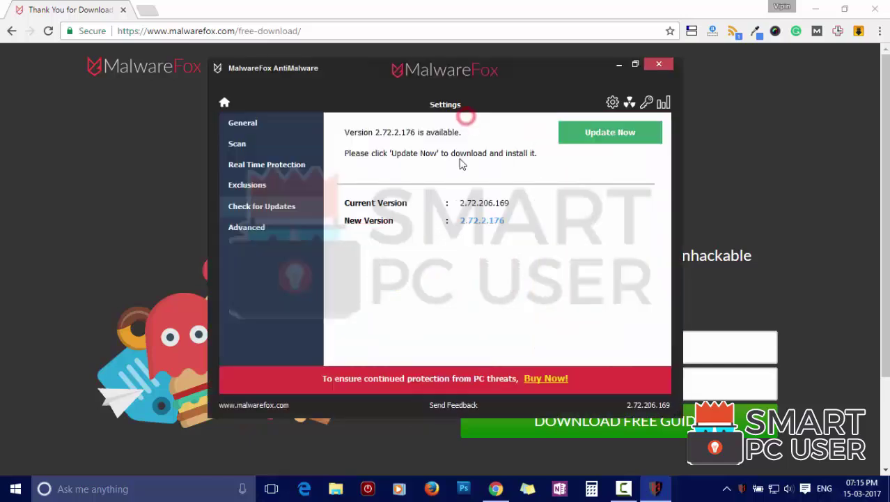
click(605, 139)
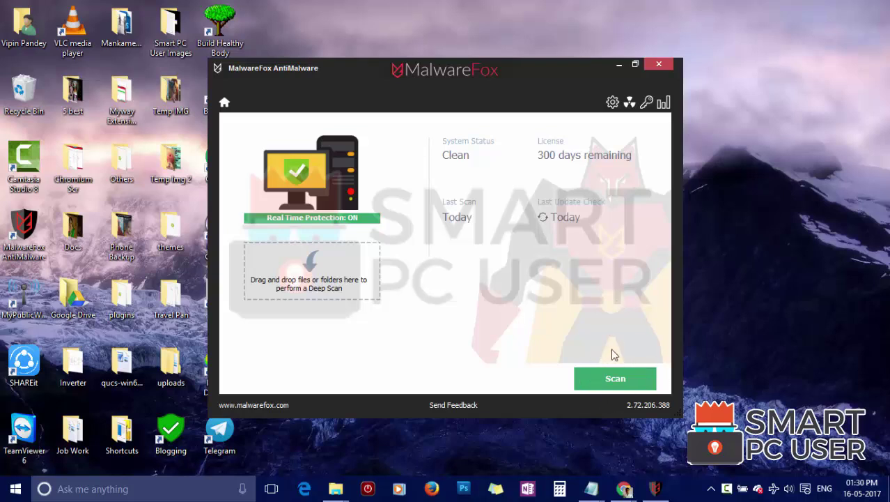
click(618, 378)
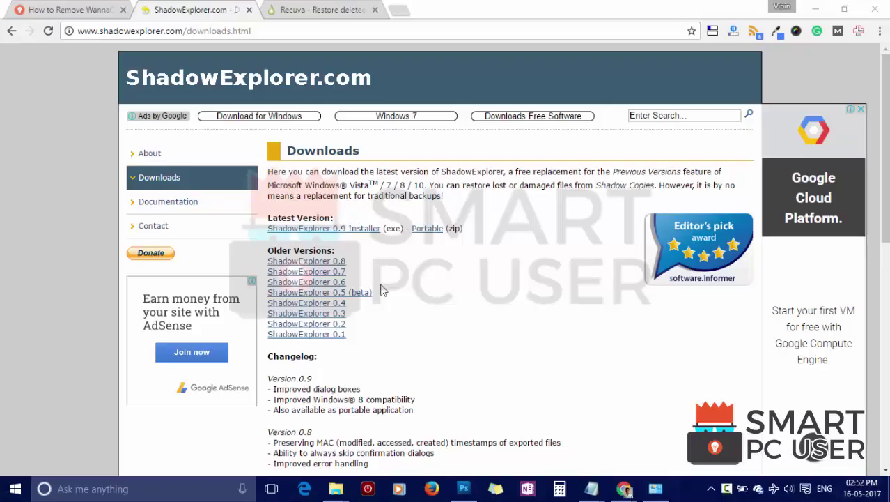
- Look over the ShadowExplorer downloads page, then switch to the Recuva tab and highlight 'recuva' in its URL
click(145, 30)
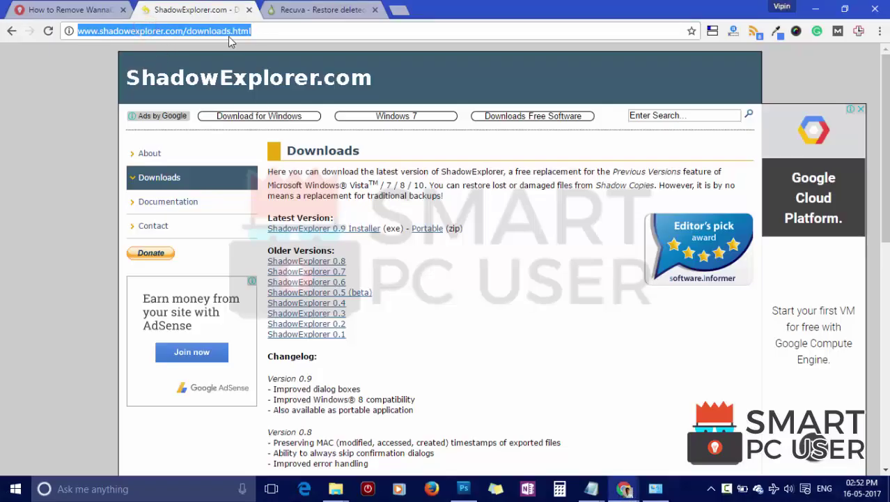
scroll(339, 294, down, 3)
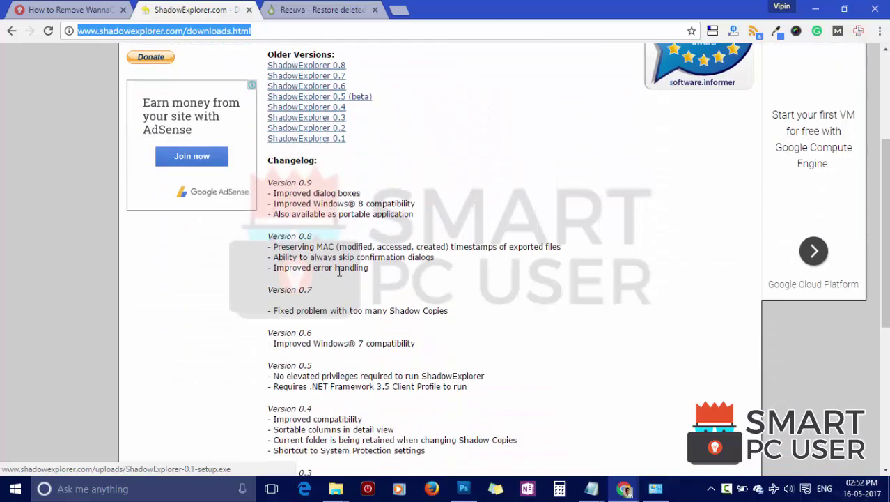
scroll(335, 278, up, 3)
click(321, 9)
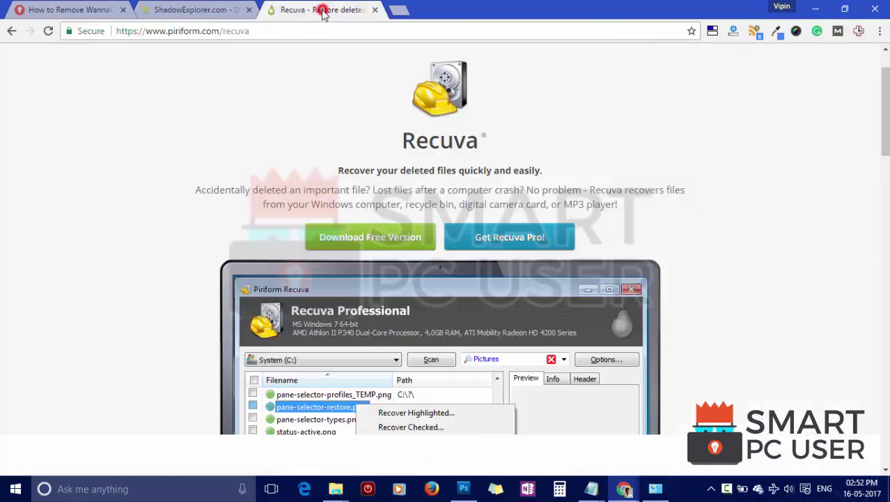
double_click(225, 30)
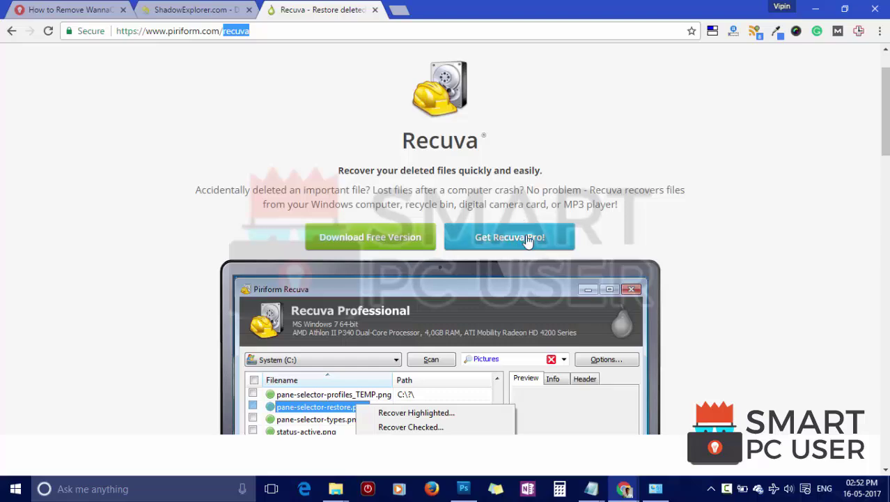
scroll(518, 256, down, 4)
scroll(509, 269, up, 3)
scroll(504, 278, up, 2)
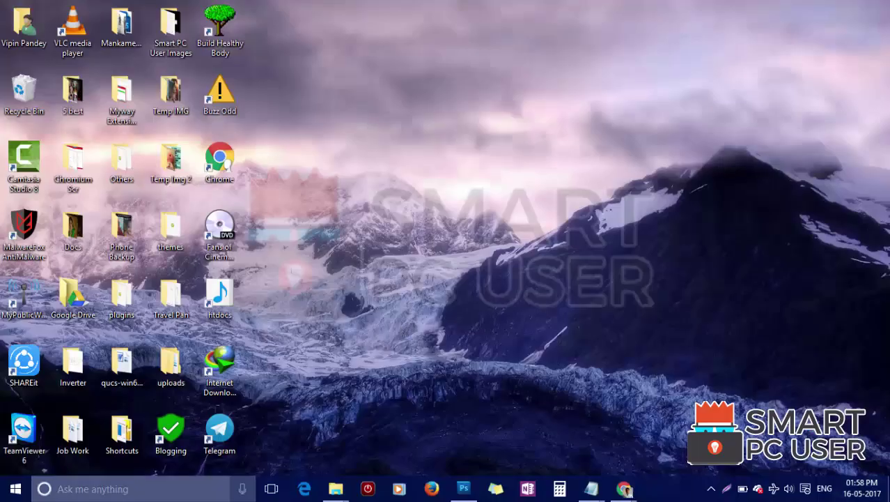
- Launch Control Panel by searching Windows for 'Control panel'
click(122, 492)
text(Con)
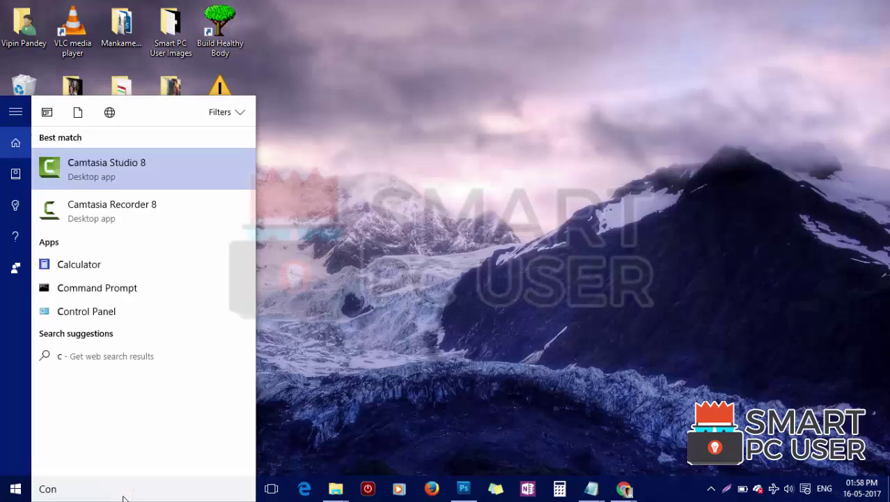
text(trol panel)
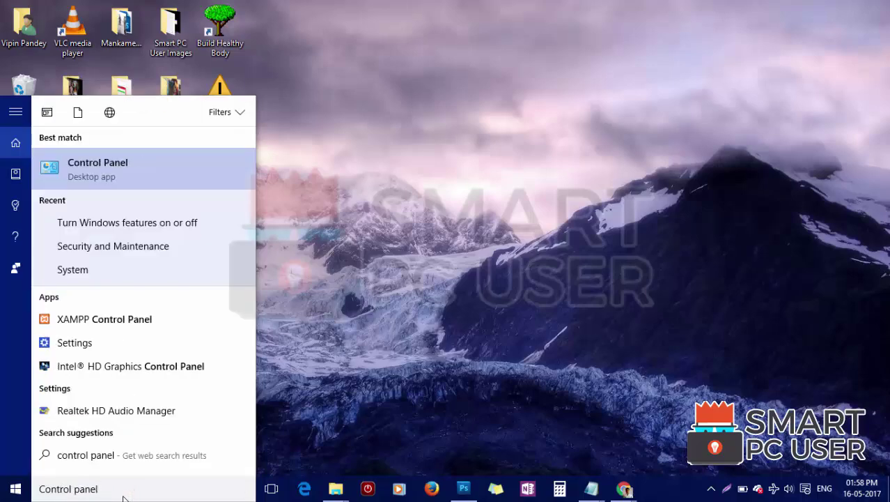
click(92, 163)
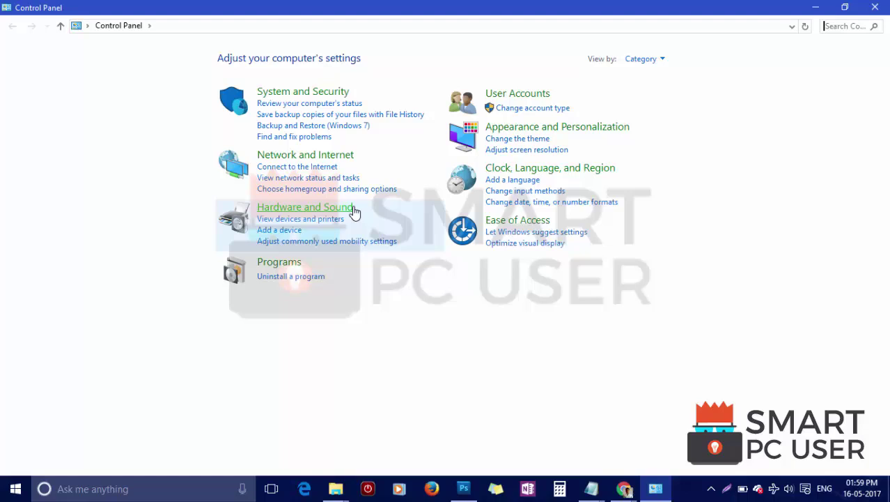
- Under Programs' Windows features list, uncheck SMB 1.0/CIFS File Sharing Support
click(269, 265)
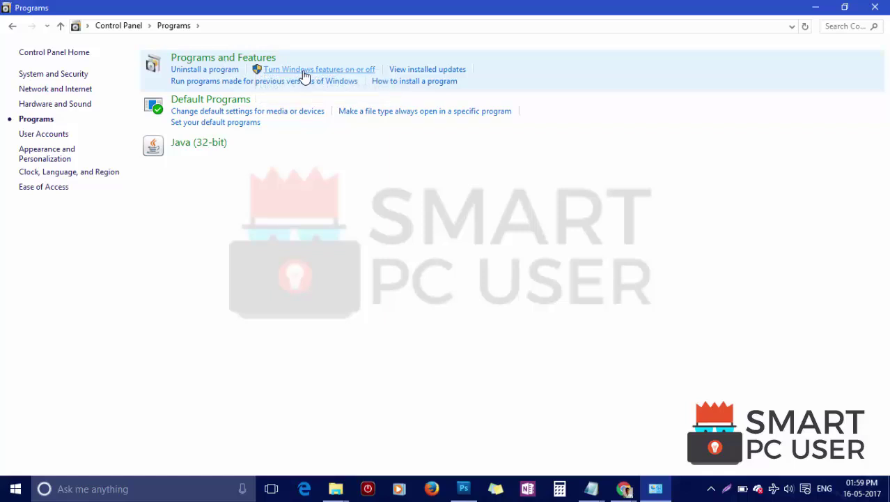
click(304, 70)
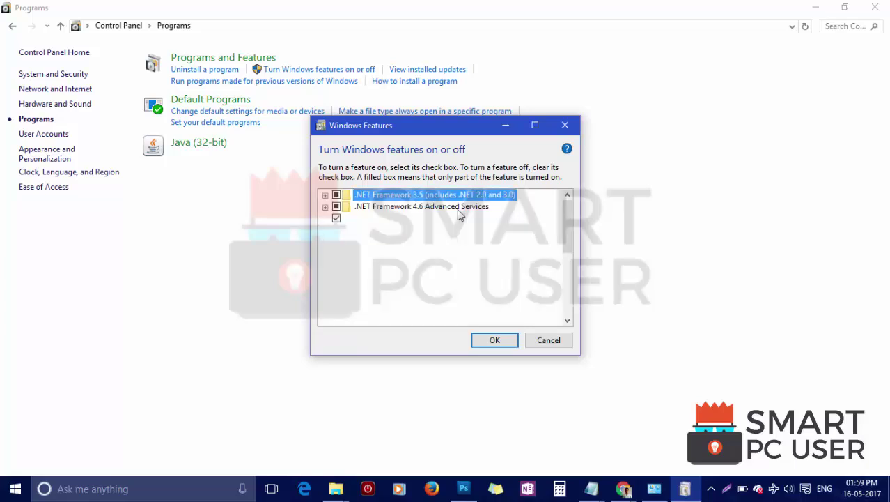
scroll(377, 296, down, 1)
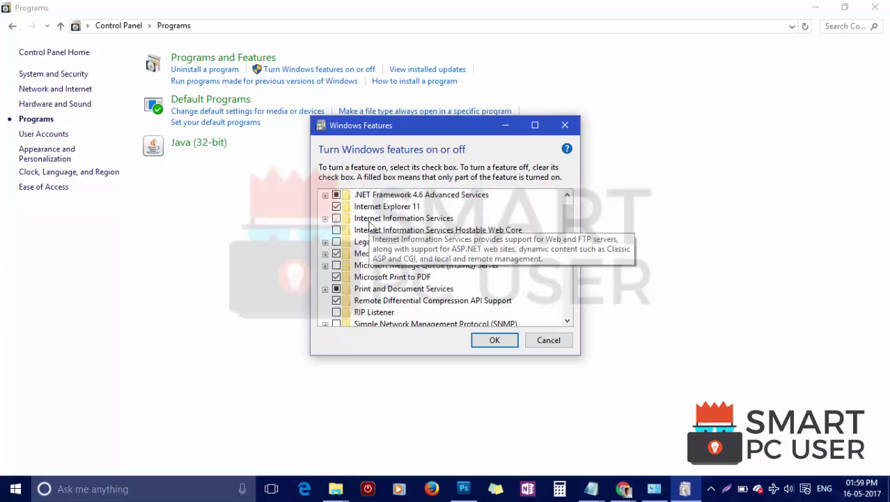
scroll(376, 296, down, 1)
scroll(380, 298, down, 1)
scroll(385, 301, down, 2)
scroll(385, 301, down, 2)
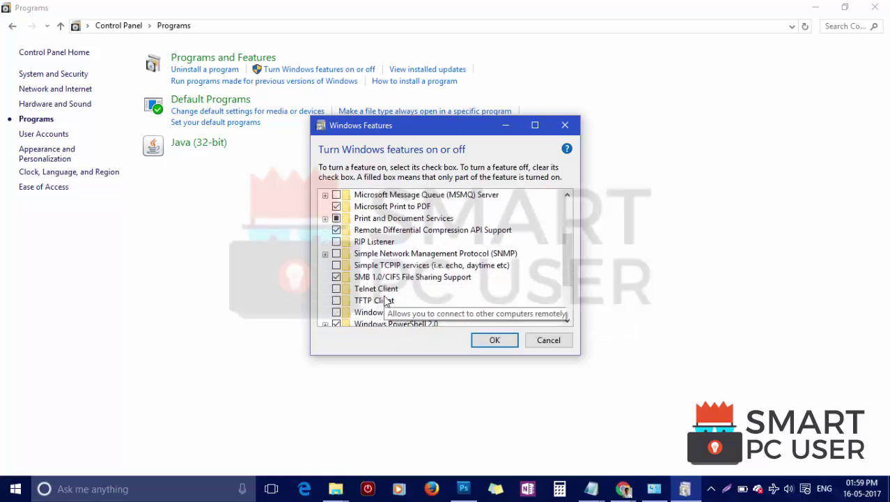
scroll(383, 300, down, 2)
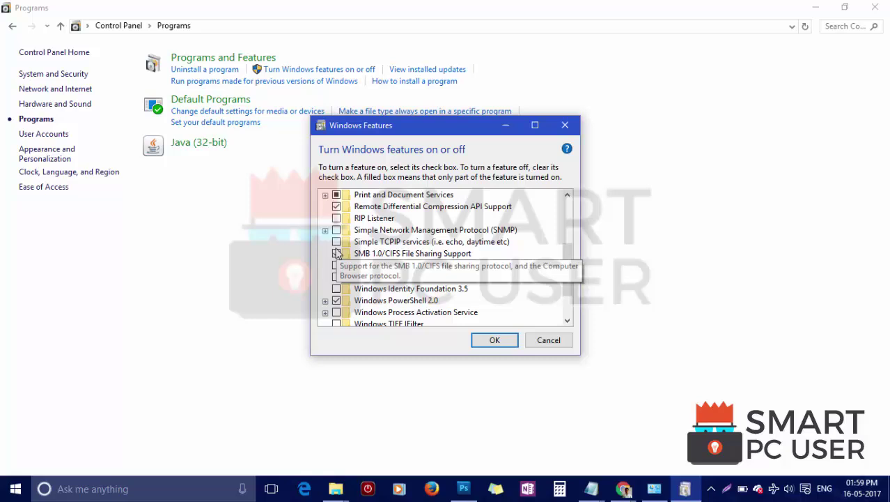
click(337, 252)
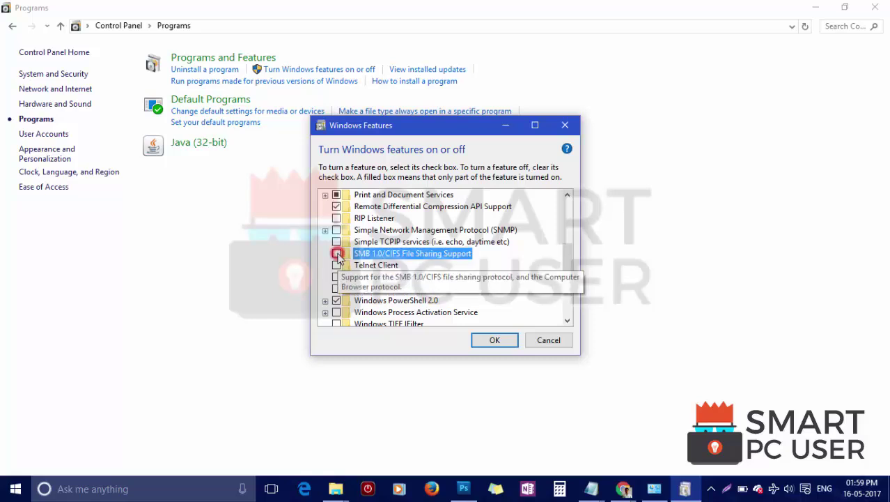
click(494, 340)
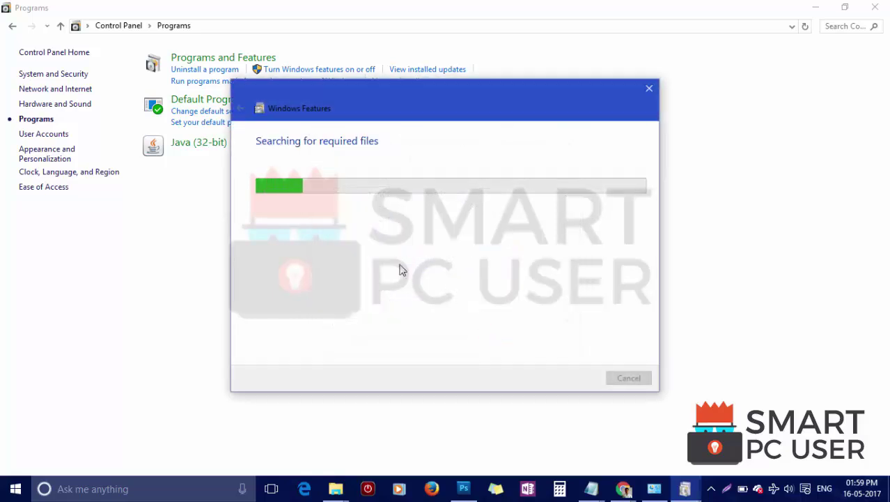